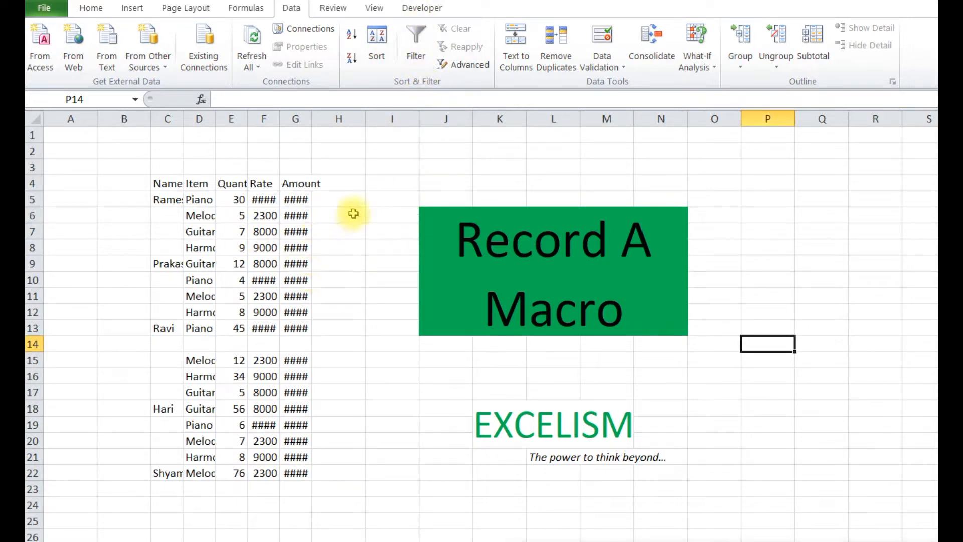
- AutoFit columns C, D, E and F of the sales table one by one
click(419, 10)
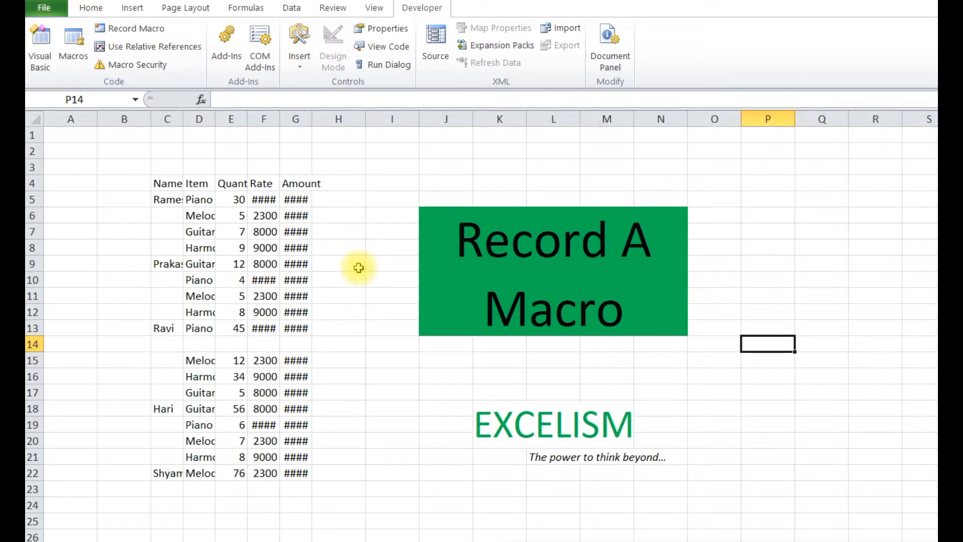
double_click(182, 119)
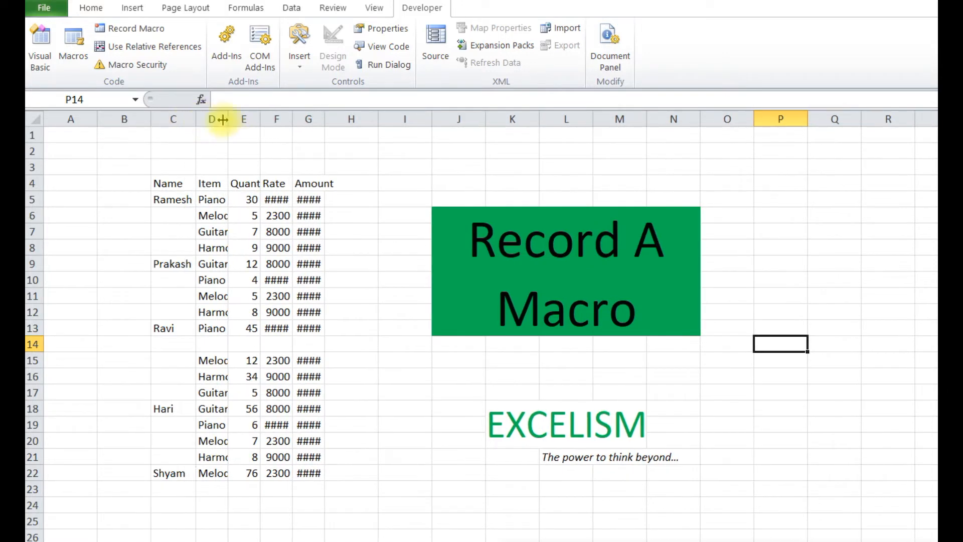
double_click(226, 118)
double_click(287, 118)
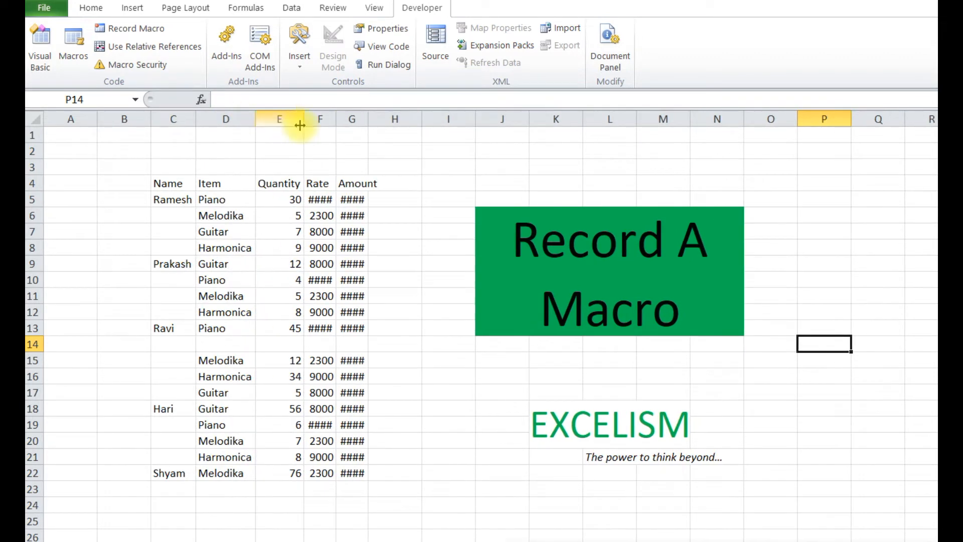
double_click(337, 119)
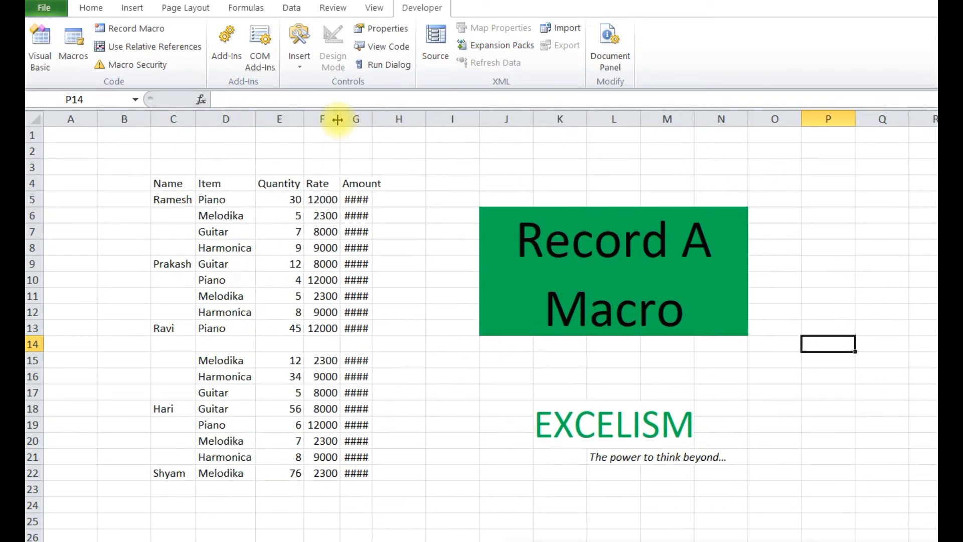
- Narrow columns C through G together to one uniform width that cuts off the longer names and items
click(176, 118)
drag(177, 118, 343, 118)
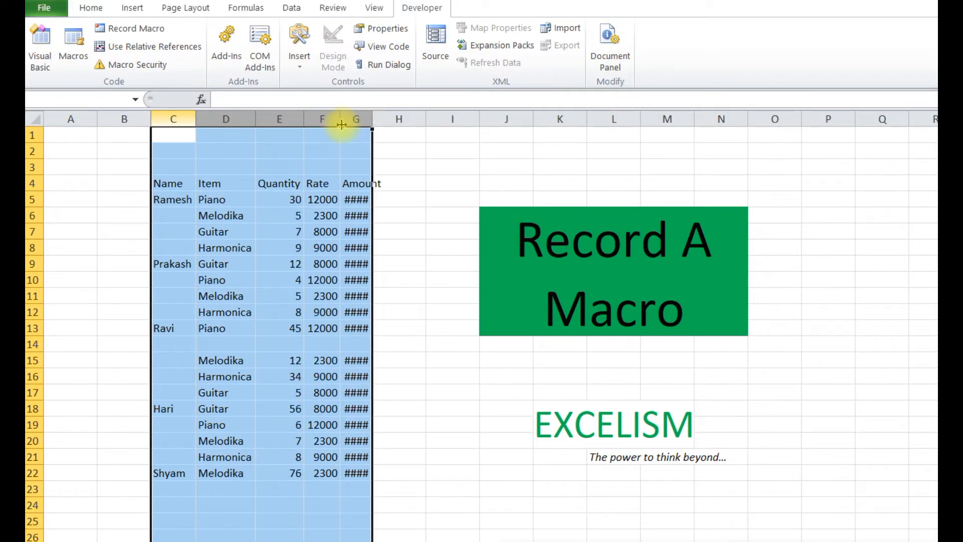
drag(255, 119, 233, 119)
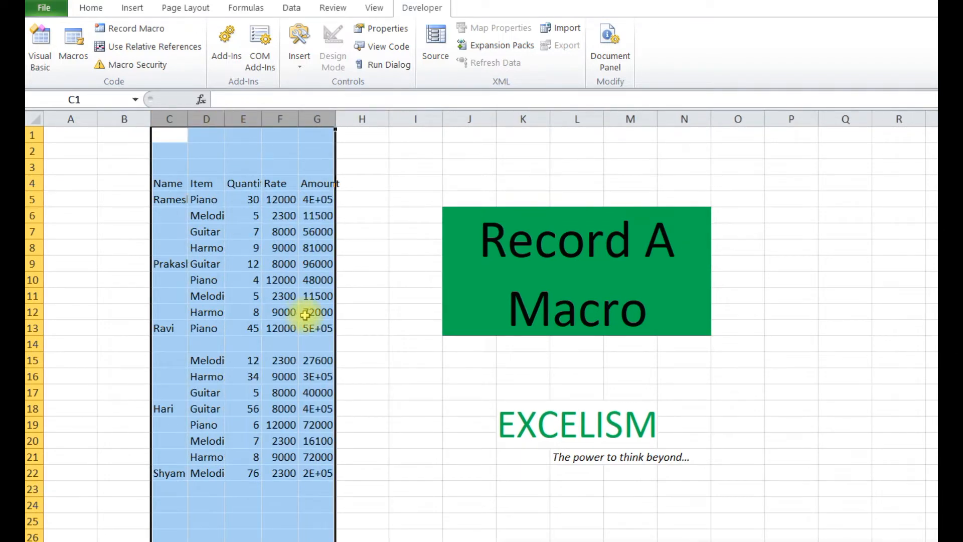
click(281, 263)
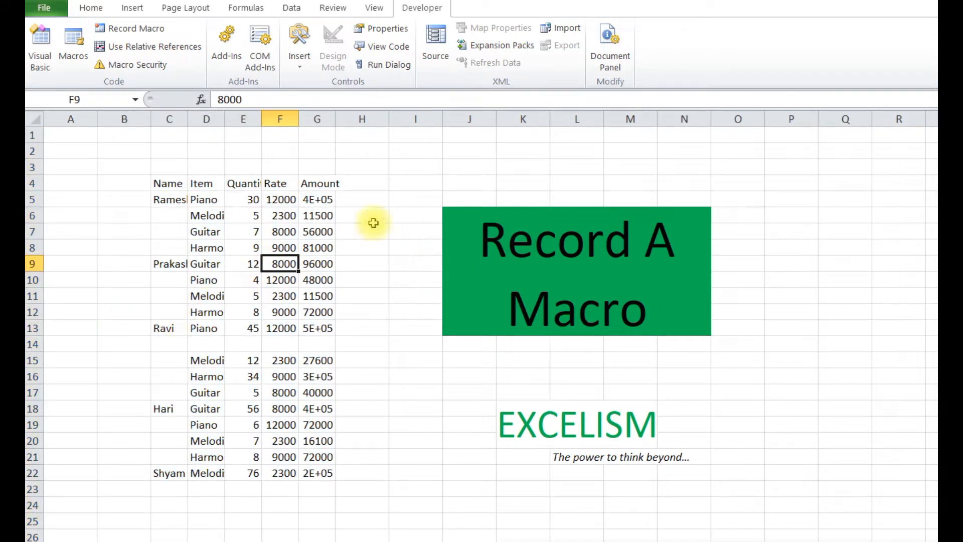
- Set up a new macro recording and name the macro AutoAdjust
click(141, 33)
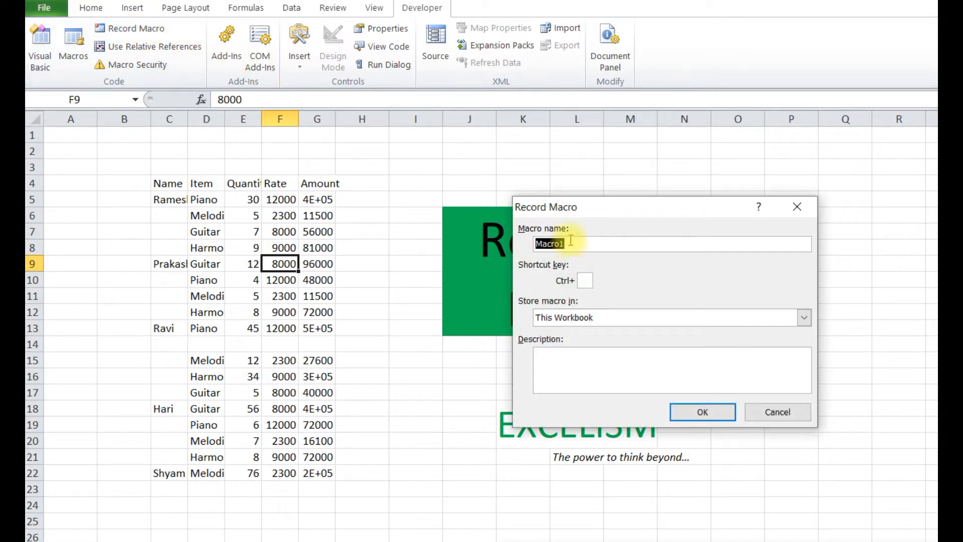
text(Au)
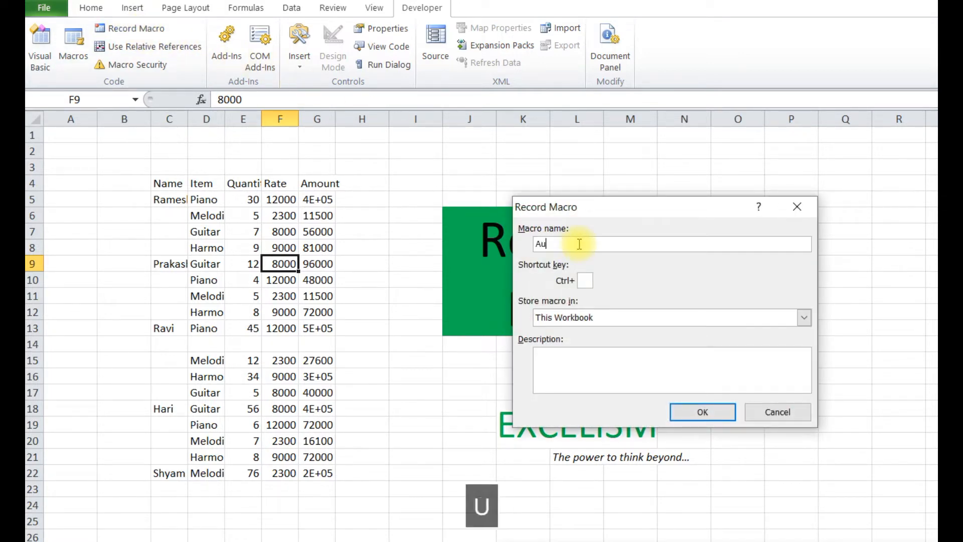
text(toA)
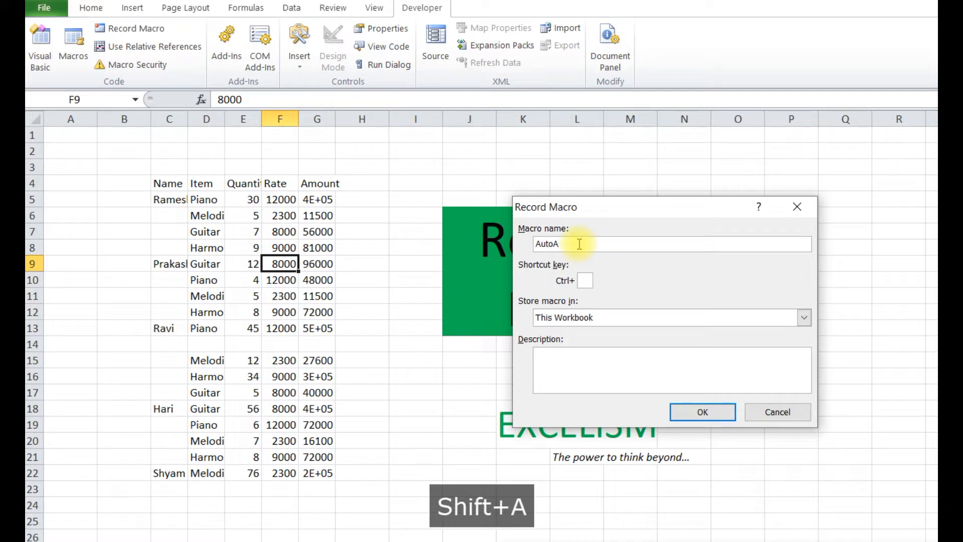
text(djustment)
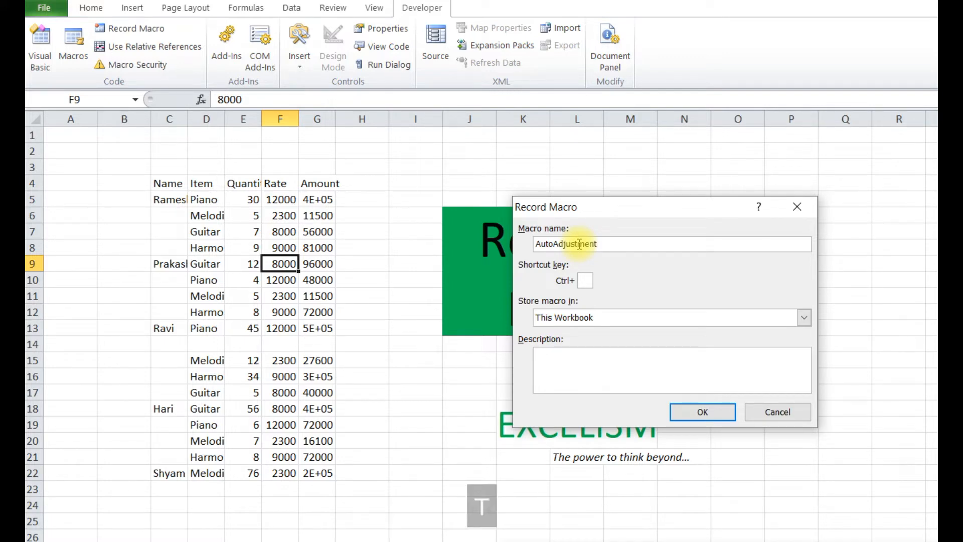
key(BackSpace)
key(BackSpace)
key(BackSpace)
key(BackSpace)
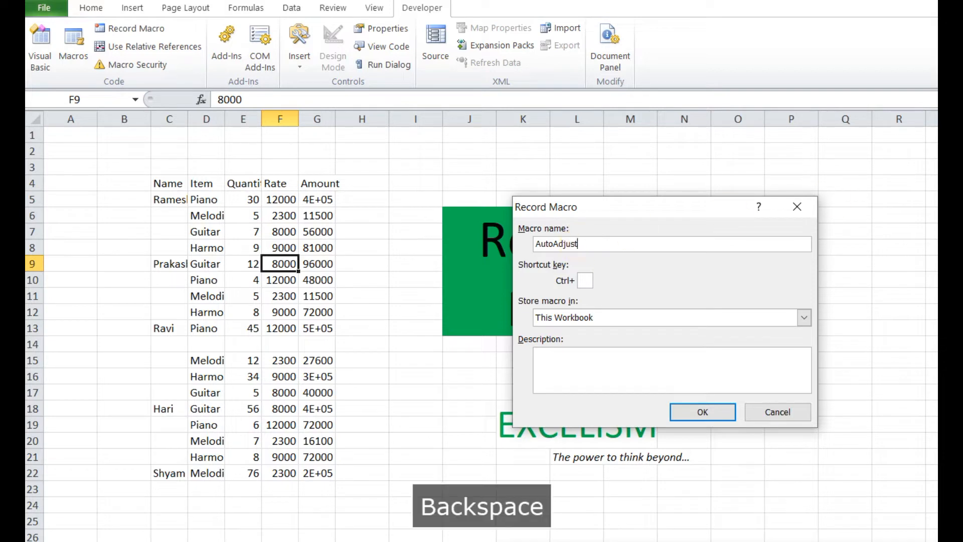
- Assign Ctrl+k as the macro's shortcut, keep it stored in This Workbook, and start recording
click(587, 280)
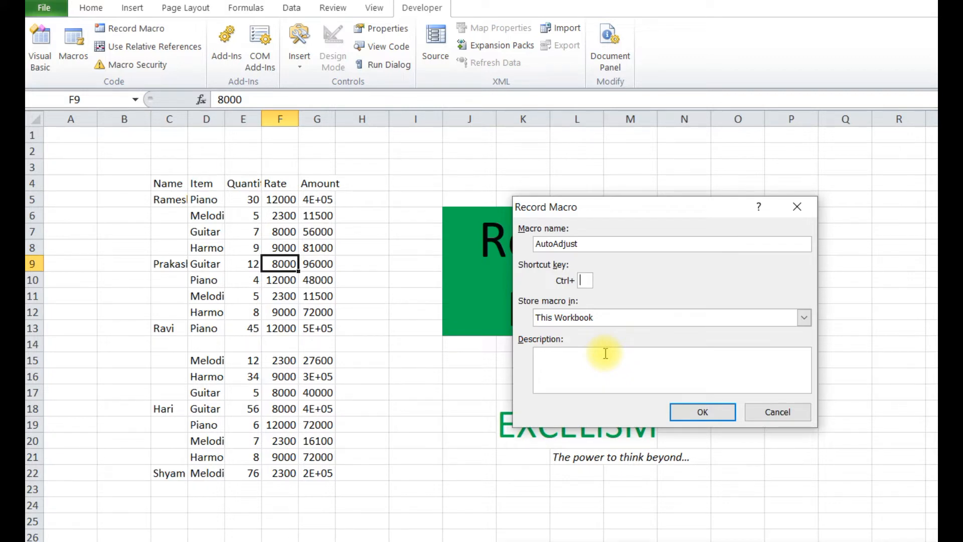
text(a)
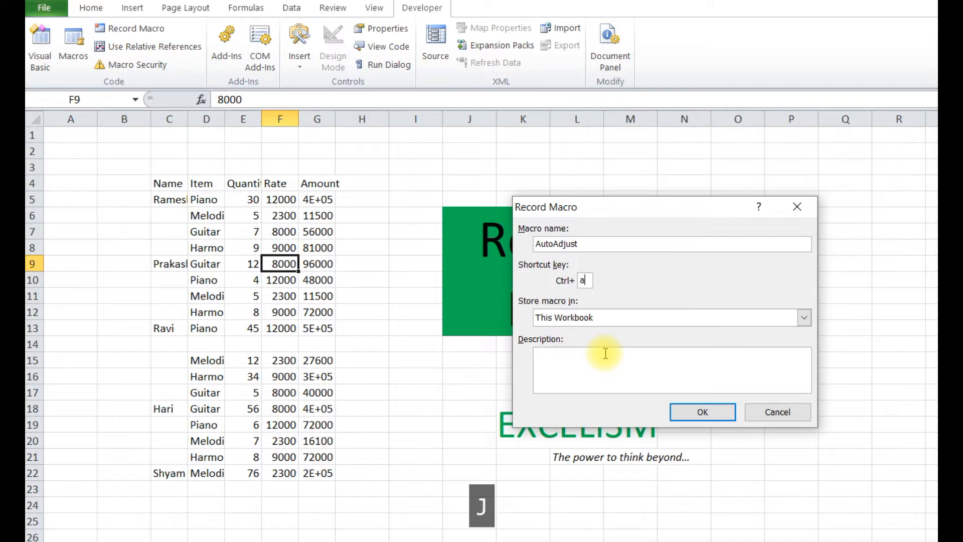
key(BackSpace)
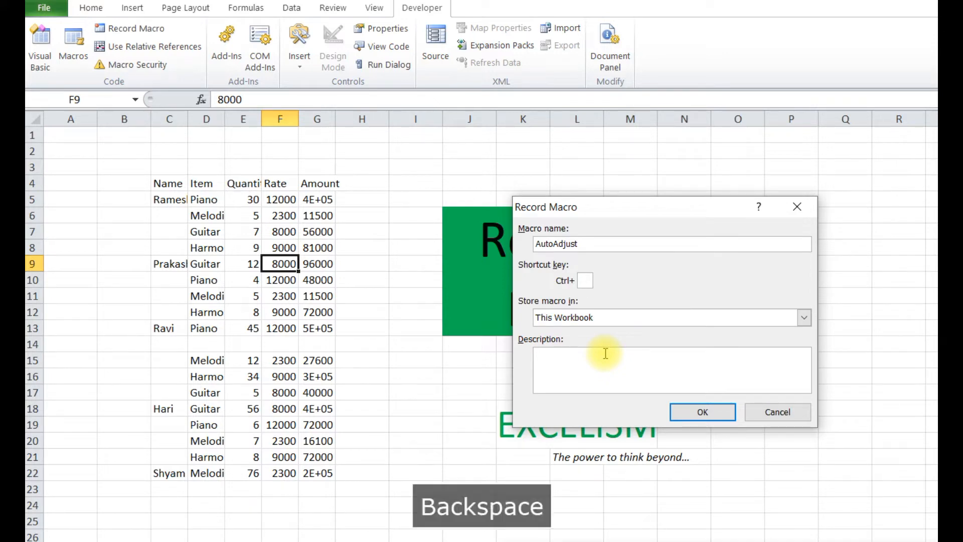
text(k)
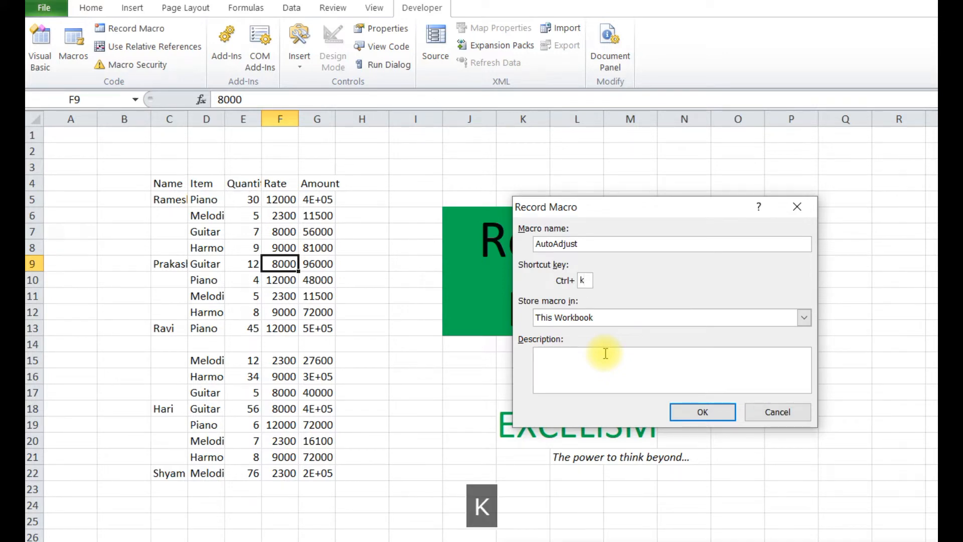
text(k)
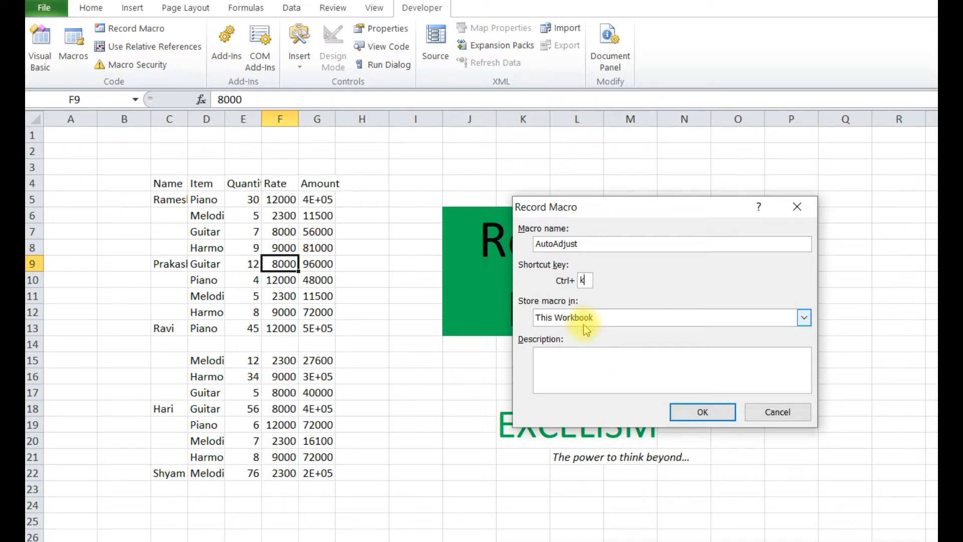
click(618, 372)
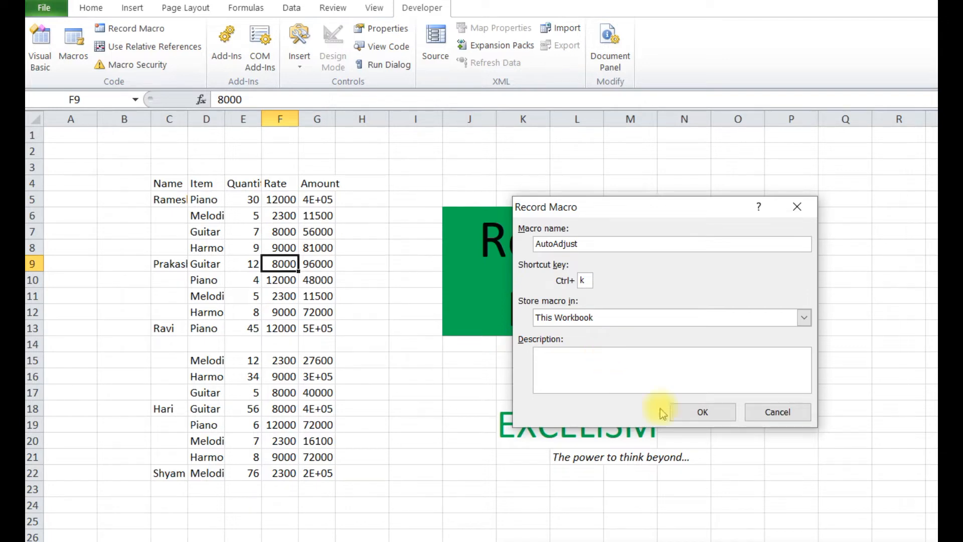
click(703, 413)
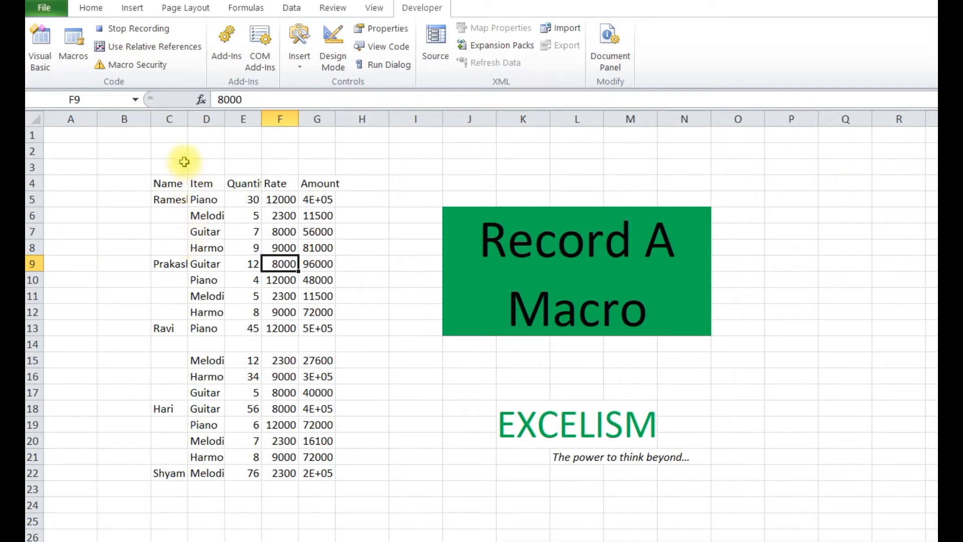
- Record auto-fitting every column of the whole worksheet, stop the macro recording, and clear the full-sheet selection
click(34, 120)
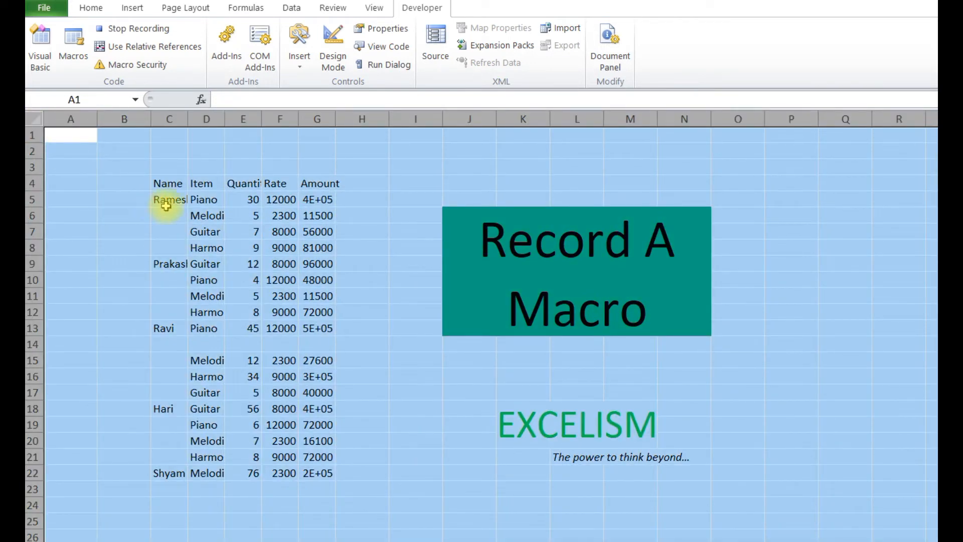
double_click(188, 119)
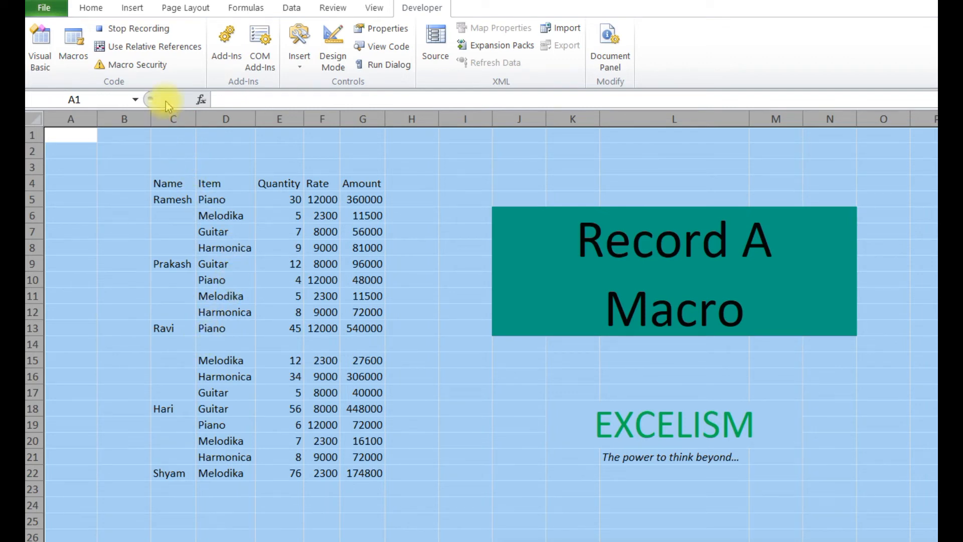
click(133, 28)
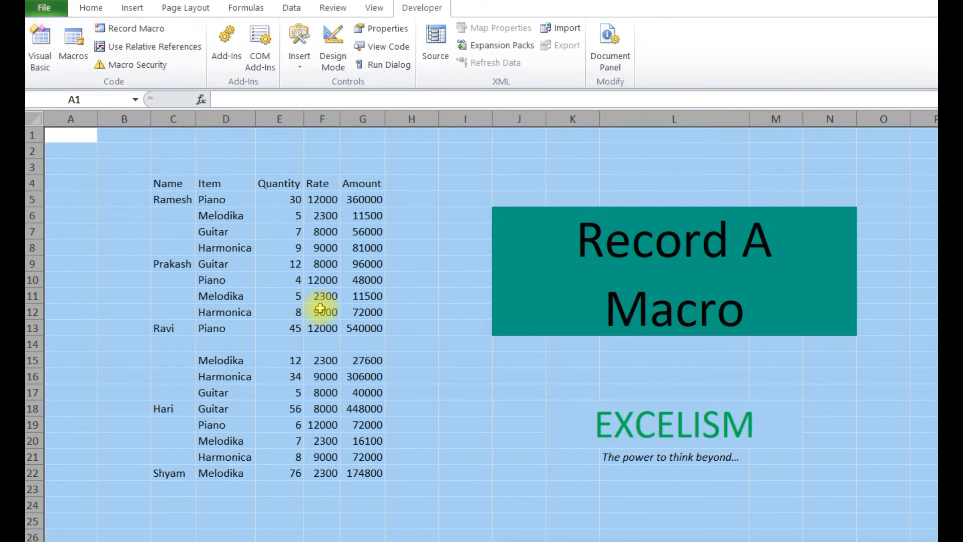
click(284, 375)
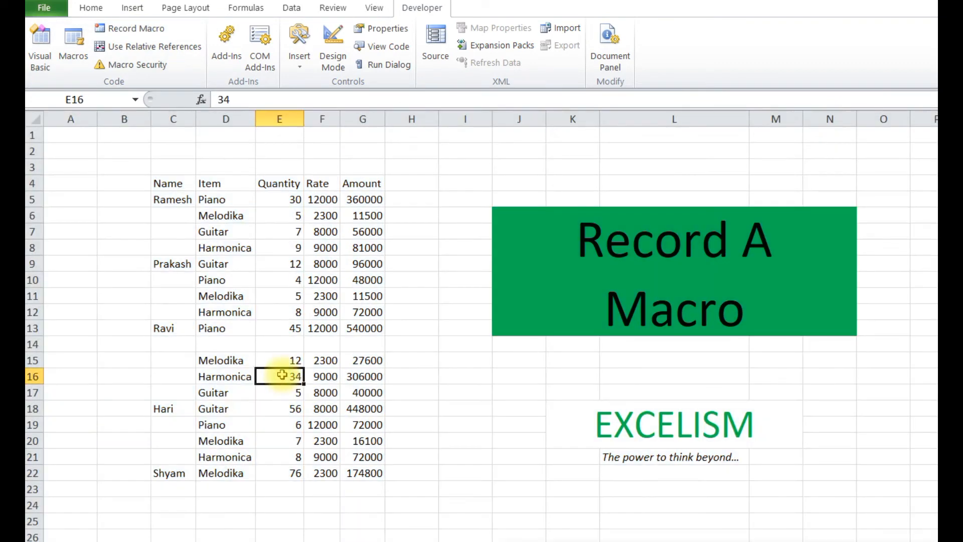
- Shrink columns C through G together to a narrow uniform width so the macro can be tested
drag(173, 119, 369, 113)
drag(303, 120, 278, 129)
click(118, 164)
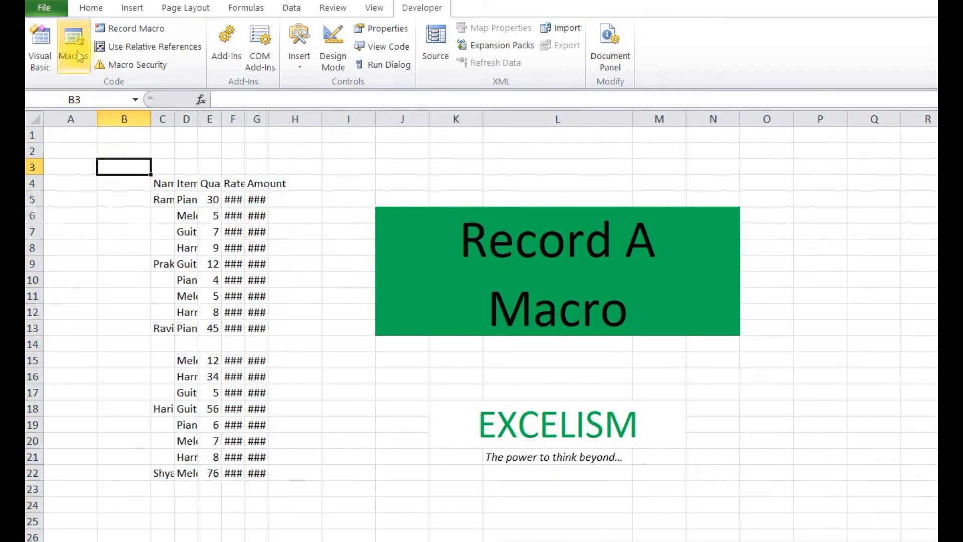
- Run the AutoAdjust macro on the worksheet, then select cell D10
click(74, 51)
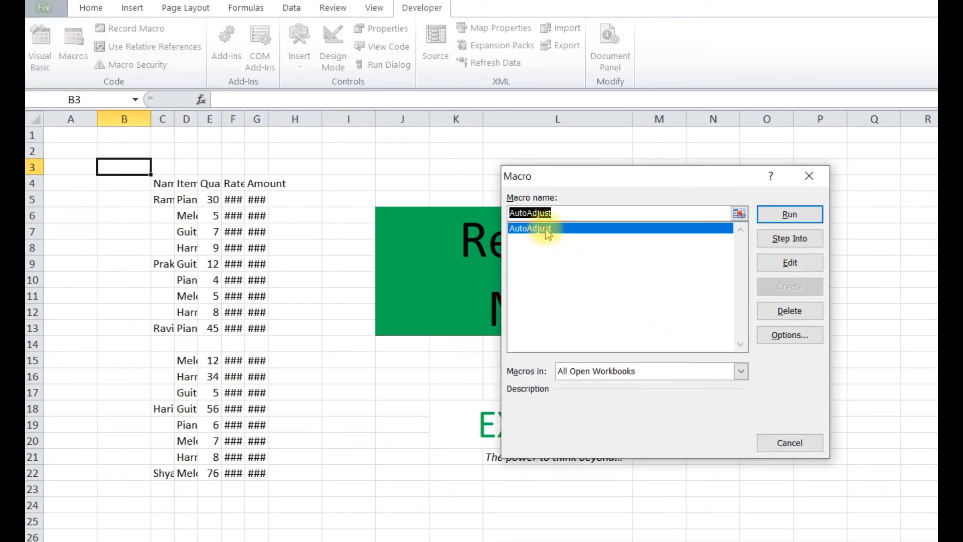
click(785, 214)
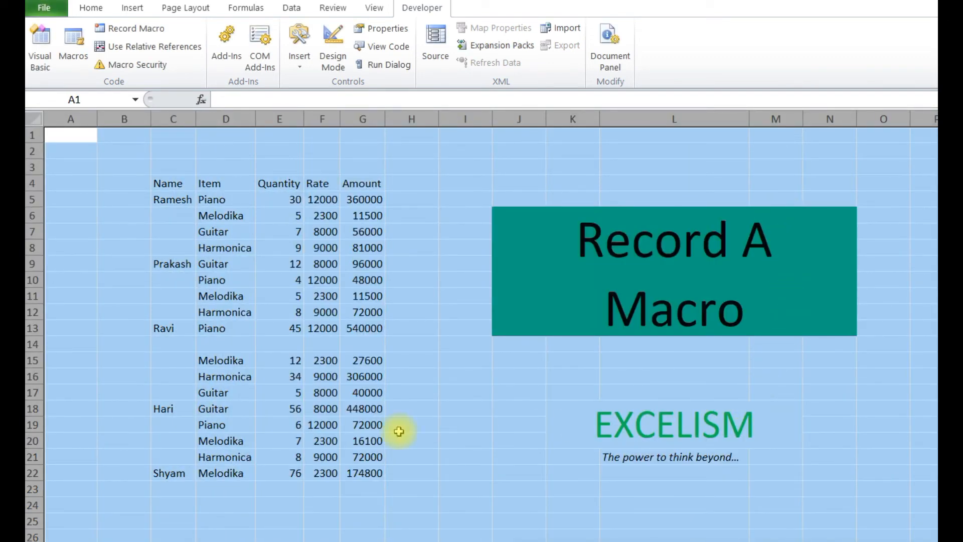
click(225, 280)
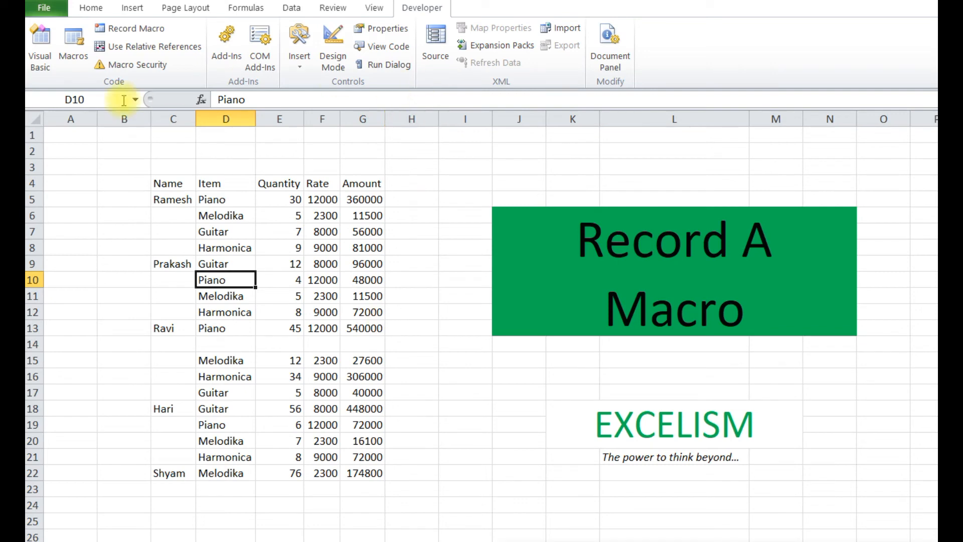
- Examine the recorded macro code in Module1 in the Visual Basic editor with a widened project pane, and return to the worksheet
click(40, 46)
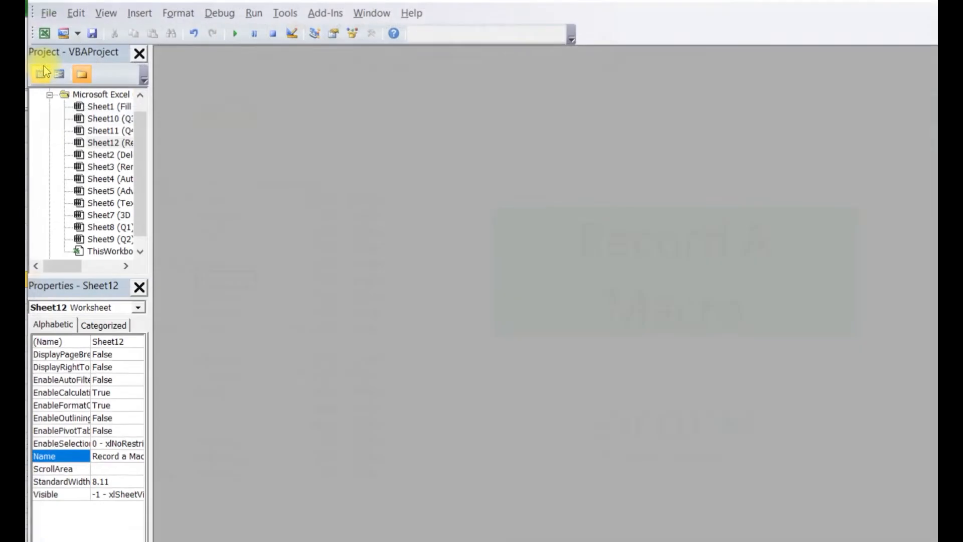
click(142, 241)
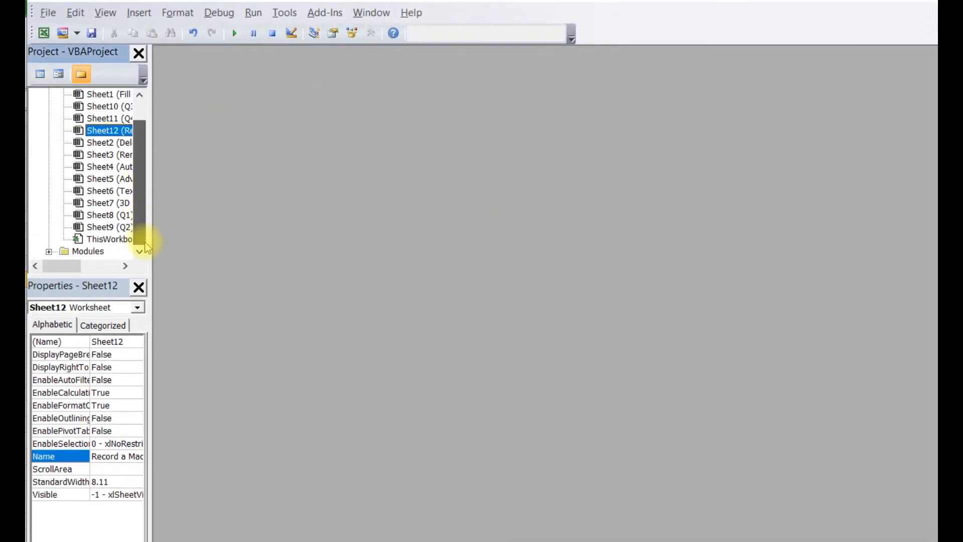
click(49, 252)
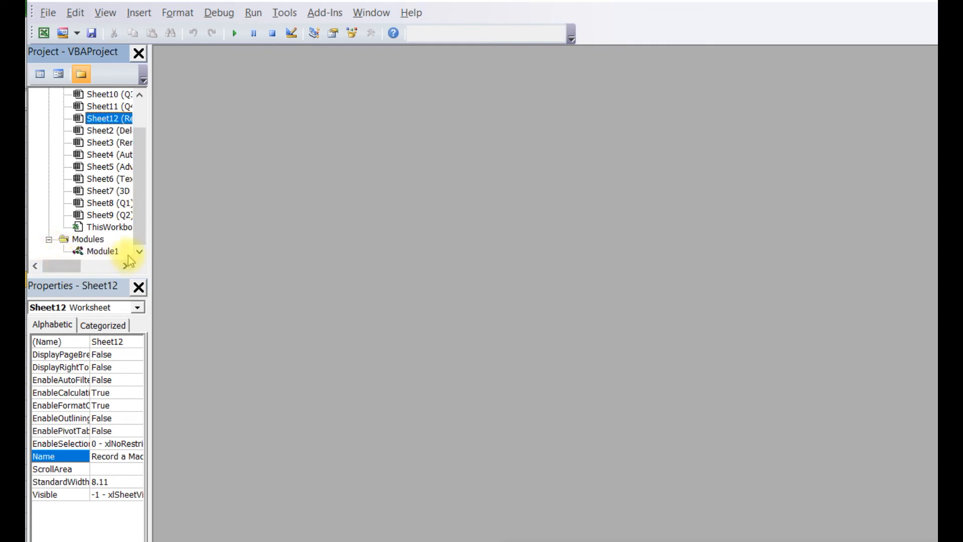
drag(148, 245, 274, 311)
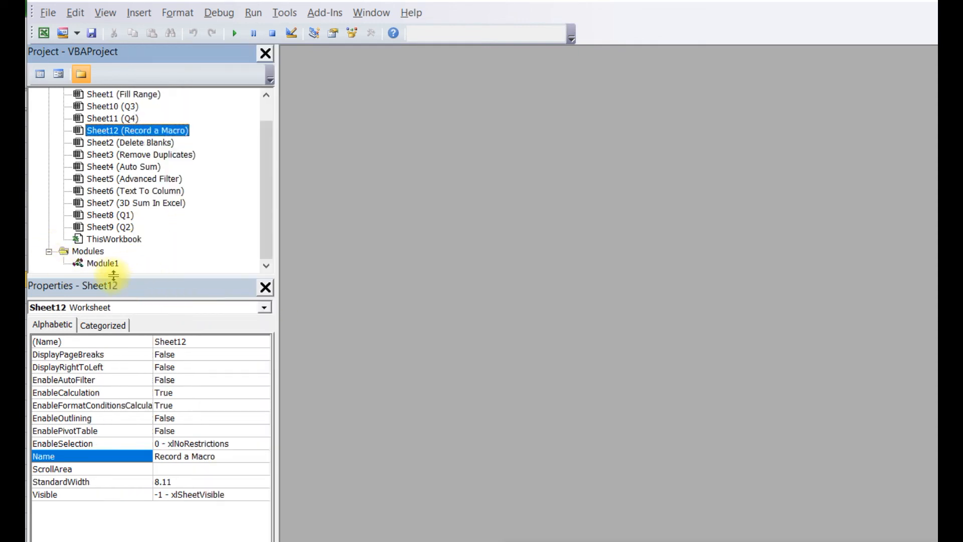
double_click(102, 265)
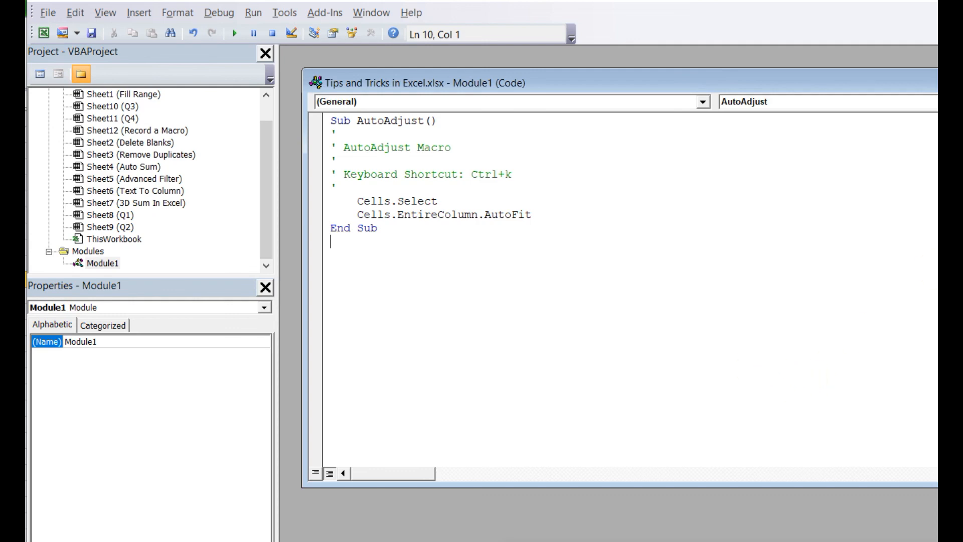
key(alt+F11)
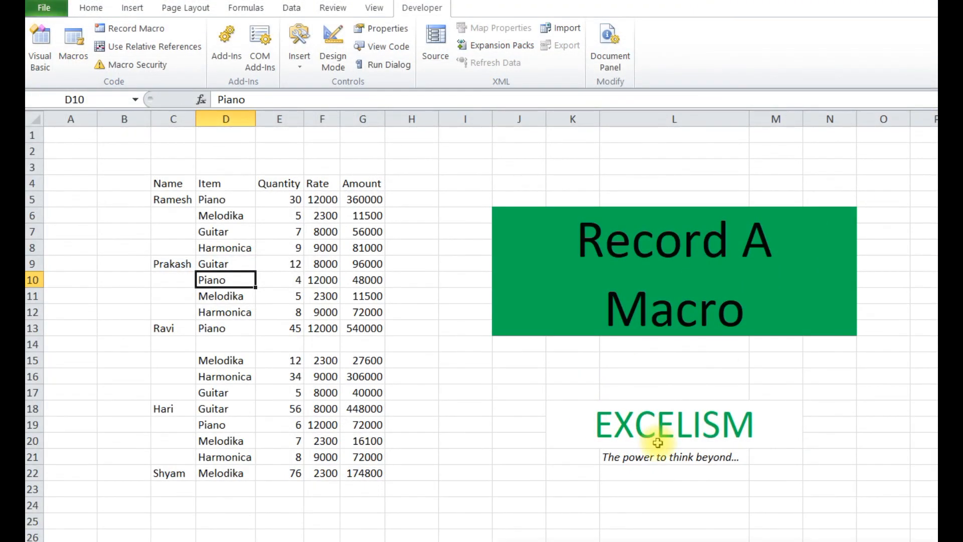